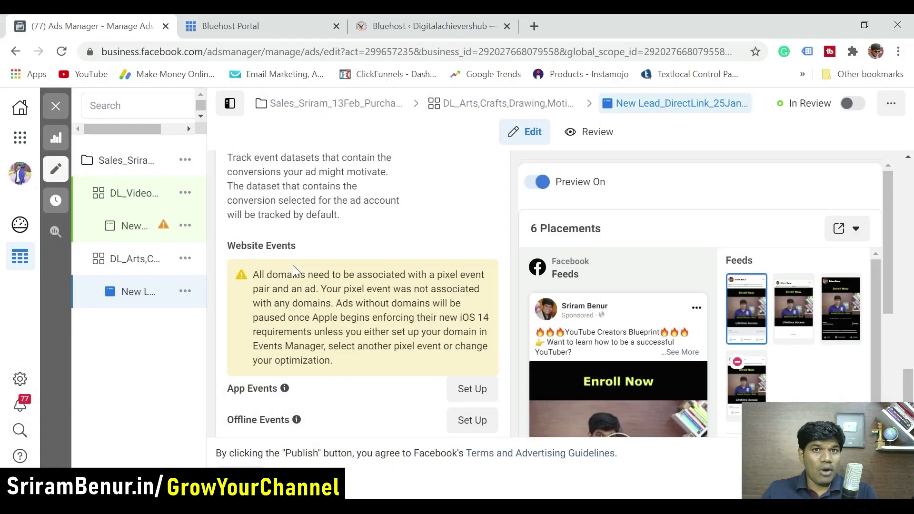
- Search Google for 'facebook business manager' in a new browser tab
{"action": "left_click", "coordinate": [533, 26]}
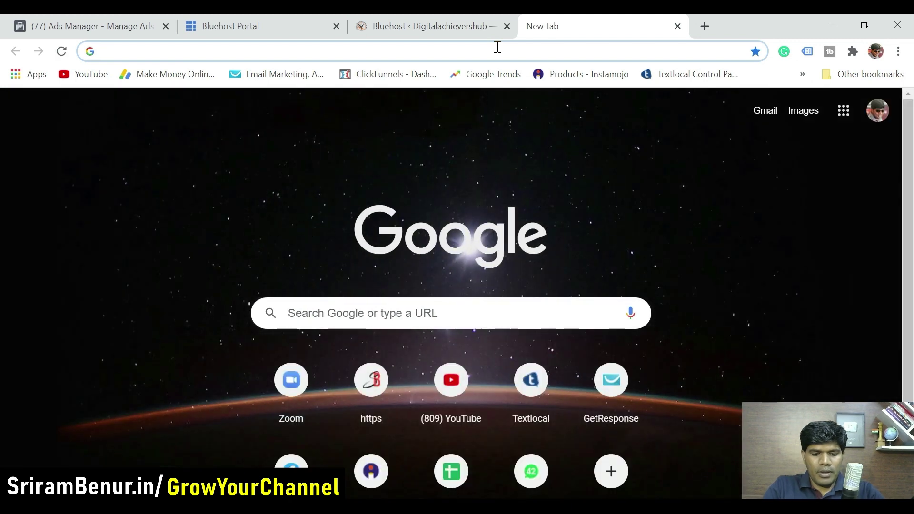
{"action": "type", "text": "facebook buin"}
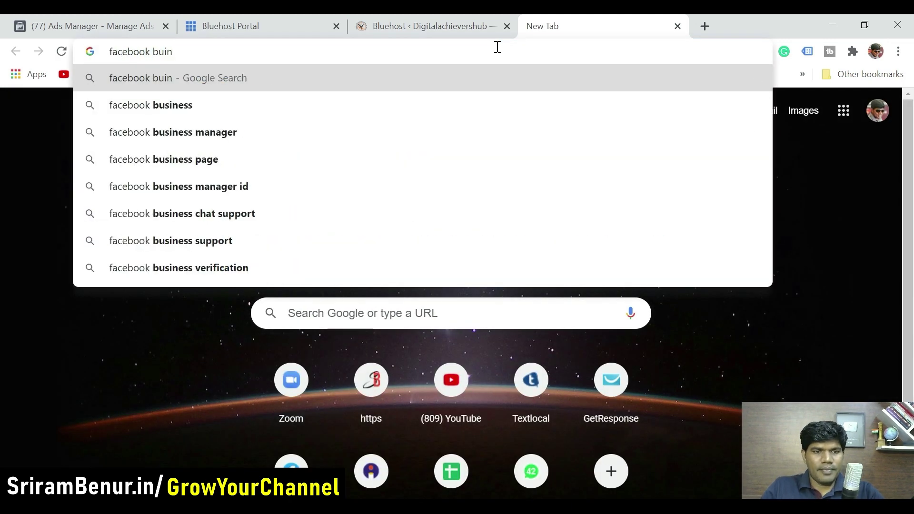
{"action": "key", "text": "BackSpace"}
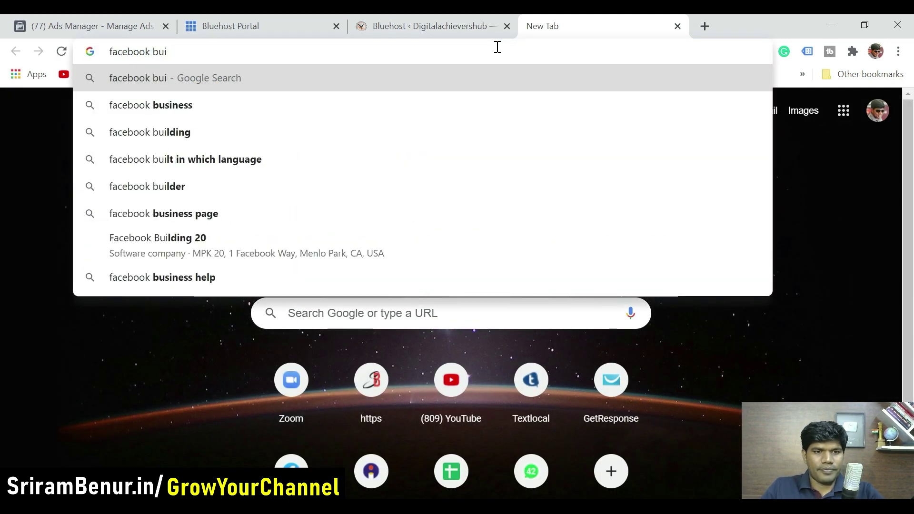
{"action": "key", "text": "Down"}
{"action": "type", "text": "ma"}
{"action": "key", "text": "Return"}
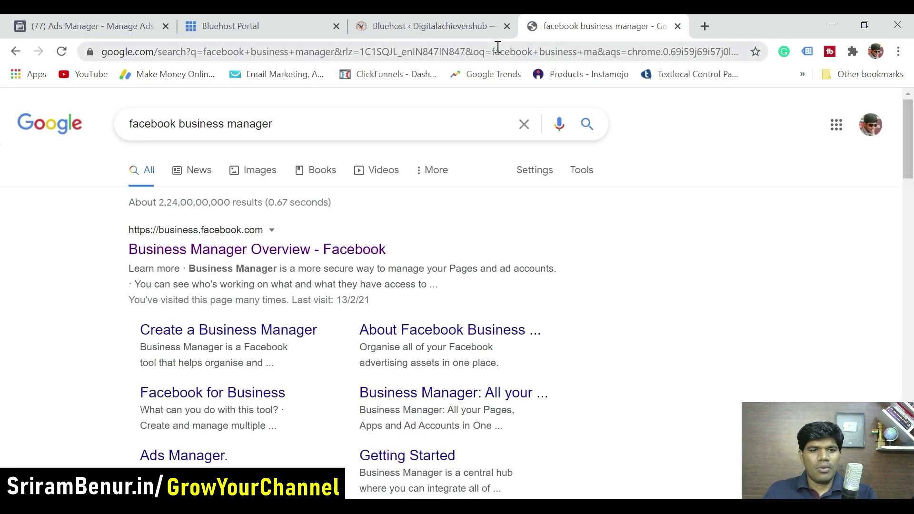
- Enter the business account's Business Settings and open Brand Safety > Domains
{"action": "left_click", "coordinate": [208, 256]}
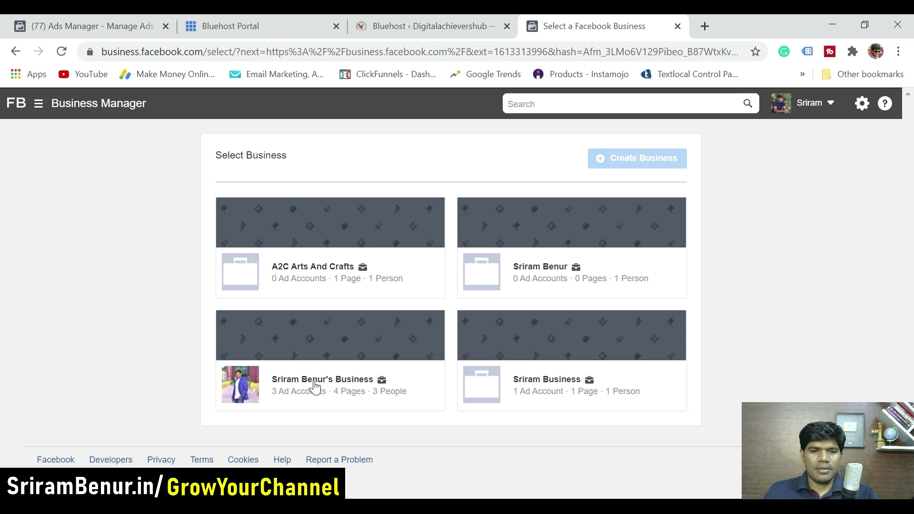
{"action": "left_click", "coordinate": [314, 386]}
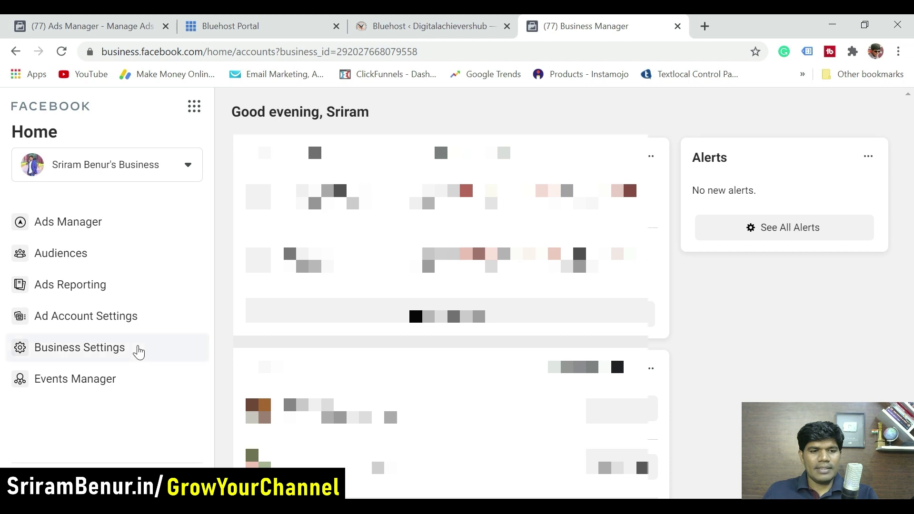
{"action": "left_click", "coordinate": [107, 354]}
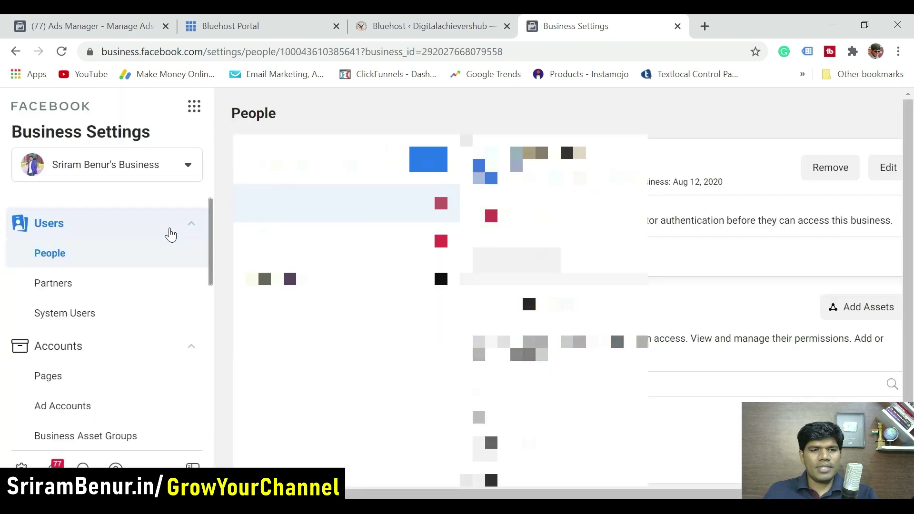
{"action": "left_click", "coordinate": [189, 225]}
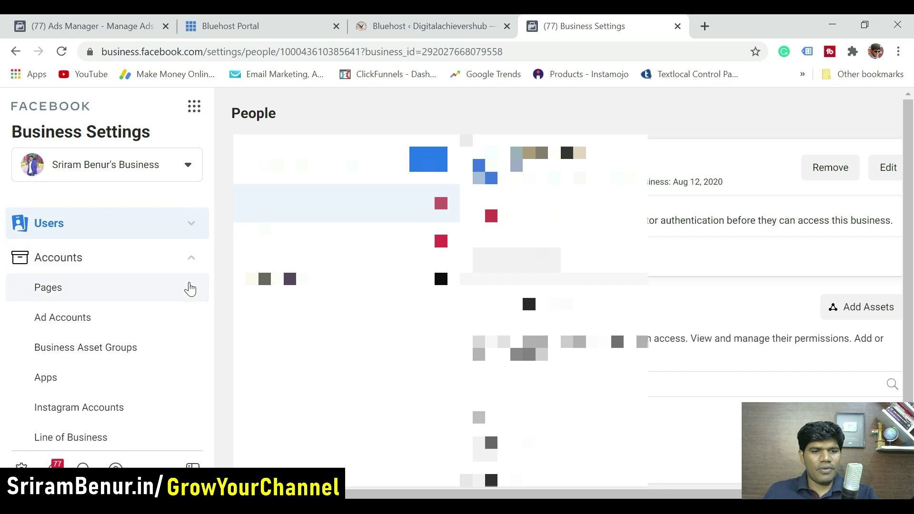
{"action": "left_click", "coordinate": [192, 261]}
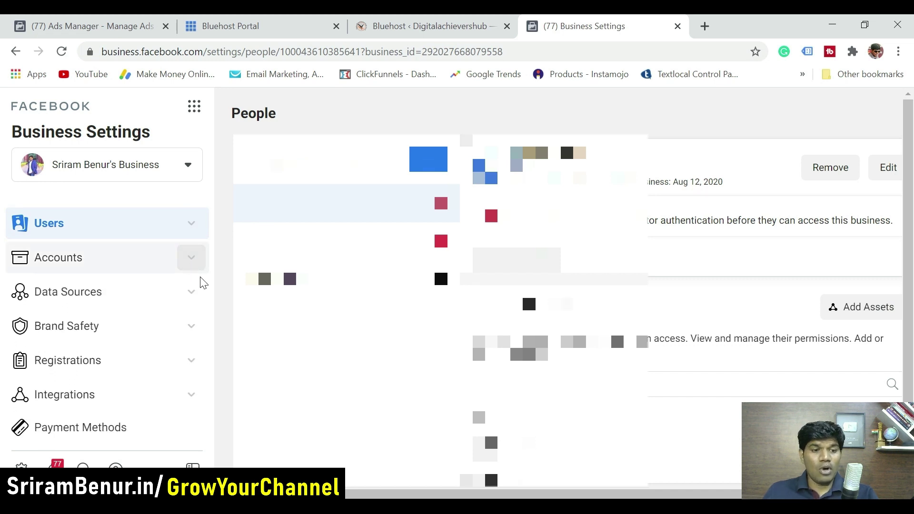
{"action": "left_click", "coordinate": [187, 336]}
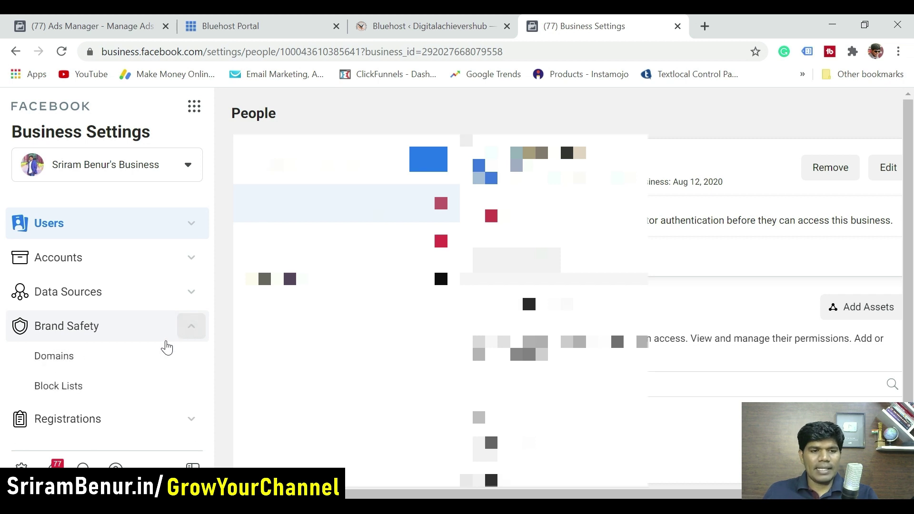
{"action": "left_click", "coordinate": [97, 362]}
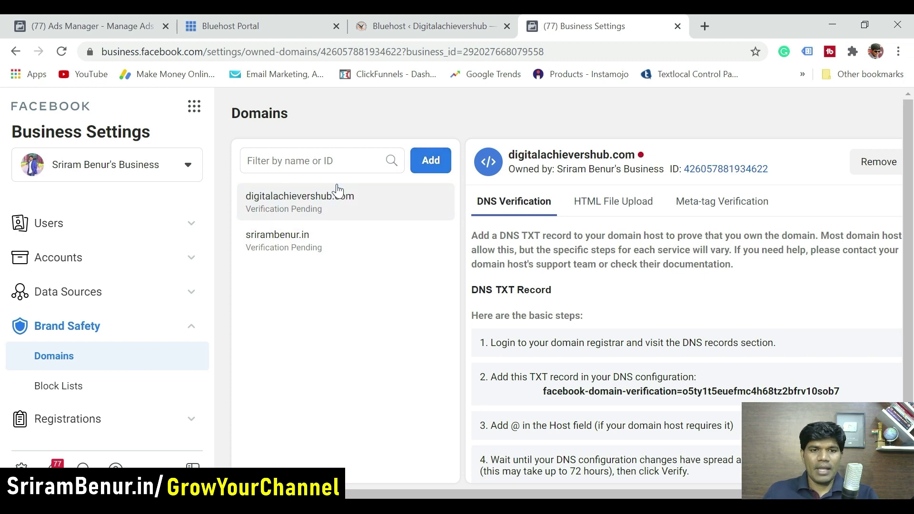
- Add the domain srirambenur.com, then open digitalachievershub.com's verification details
{"action": "left_click", "coordinate": [430, 166]}
{"action": "left_click", "coordinate": [408, 248]}
{"action": "type", "text": "sr"}
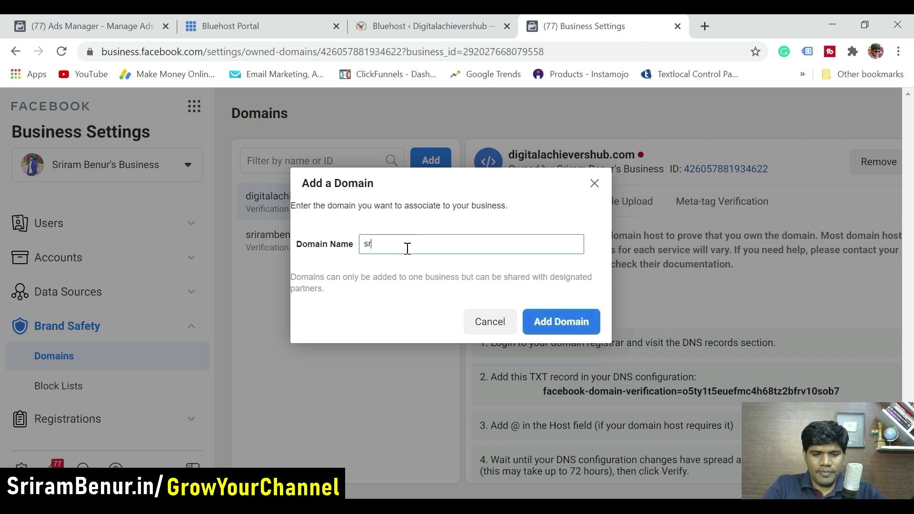
{"action": "type", "text": "irambenur.com"}
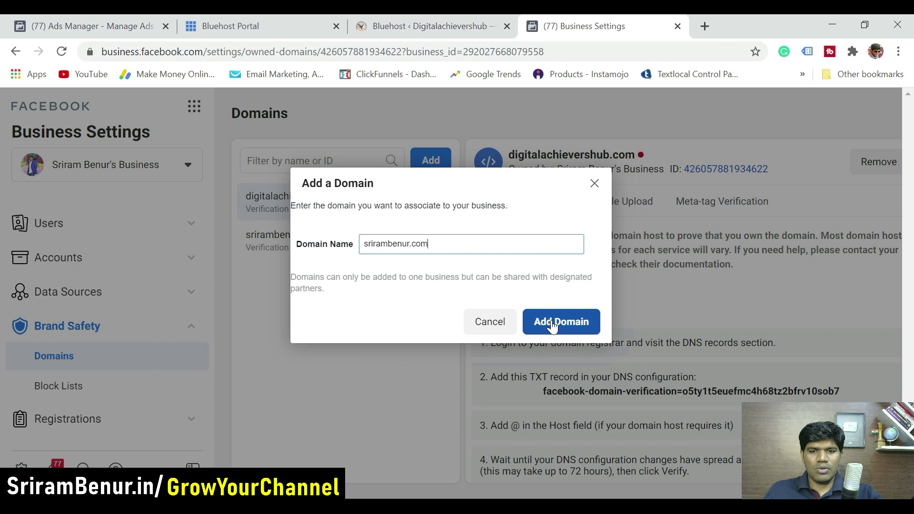
{"action": "left_click", "coordinate": [552, 325]}
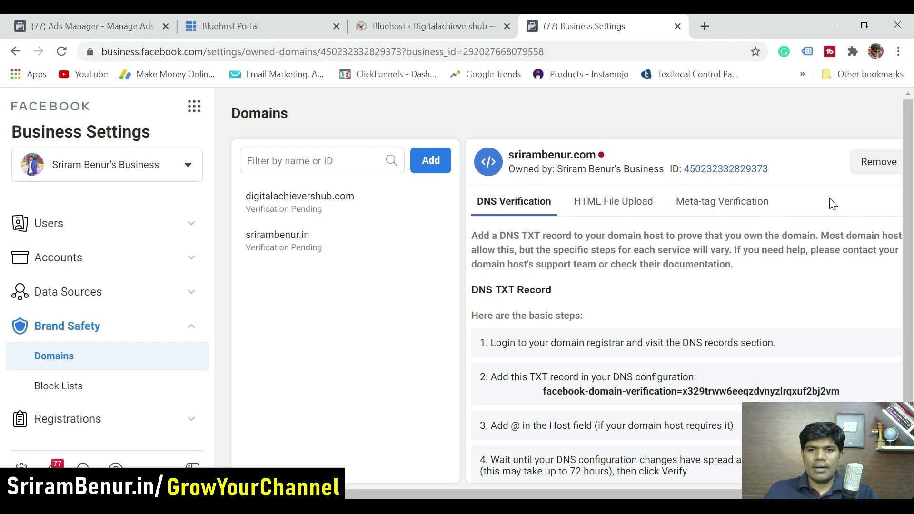
{"action": "mouse_move", "coordinate": [603, 158]}
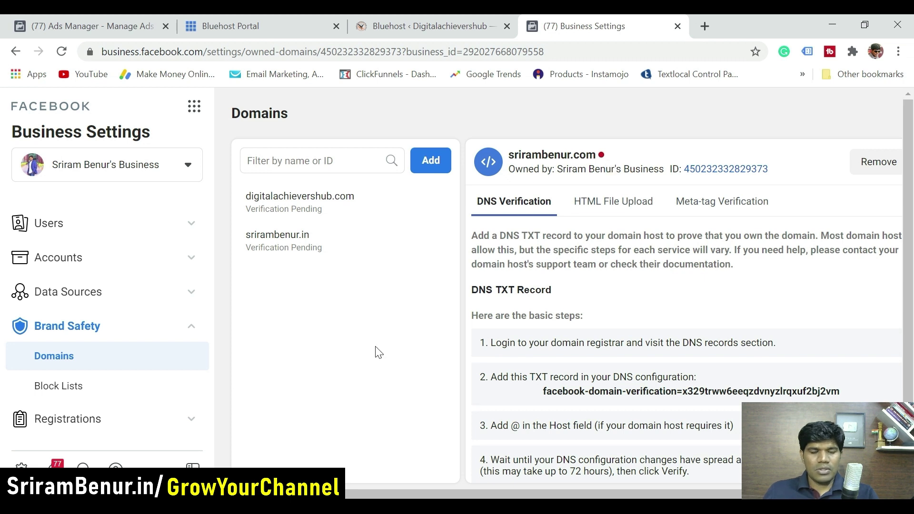
{"action": "left_click", "coordinate": [317, 211]}
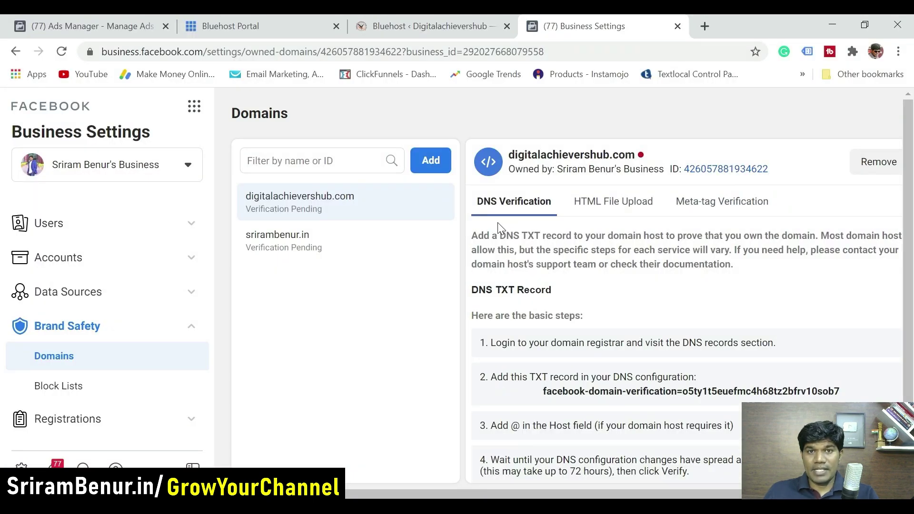
- Show the Meta-tag Verification code for digitalachievershub.com, then go to the Bluehost WordPress admin tab
{"action": "left_click", "coordinate": [629, 202]}
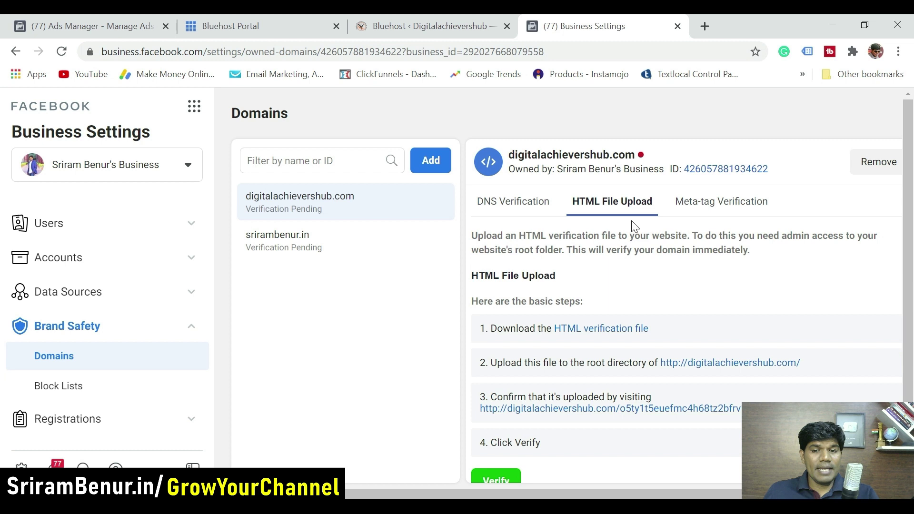
{"action": "left_click", "coordinate": [683, 205]}
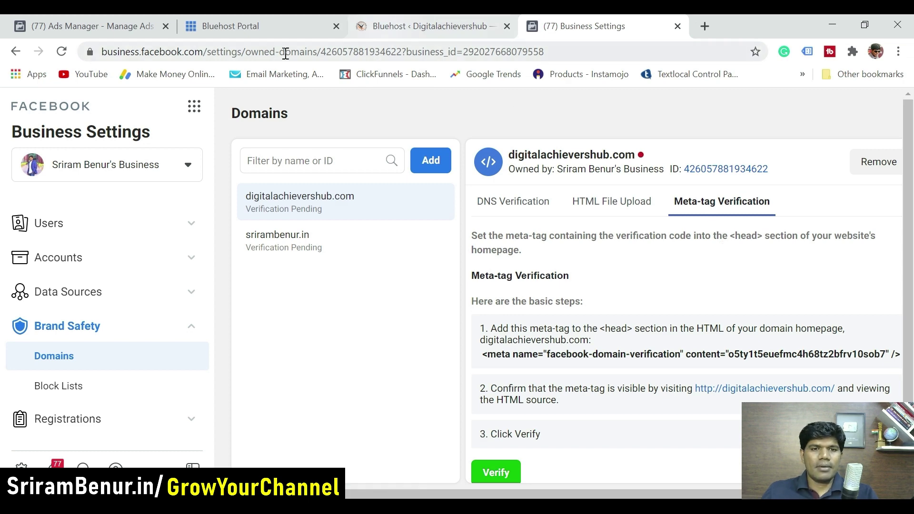
{"action": "left_click", "coordinate": [389, 26]}
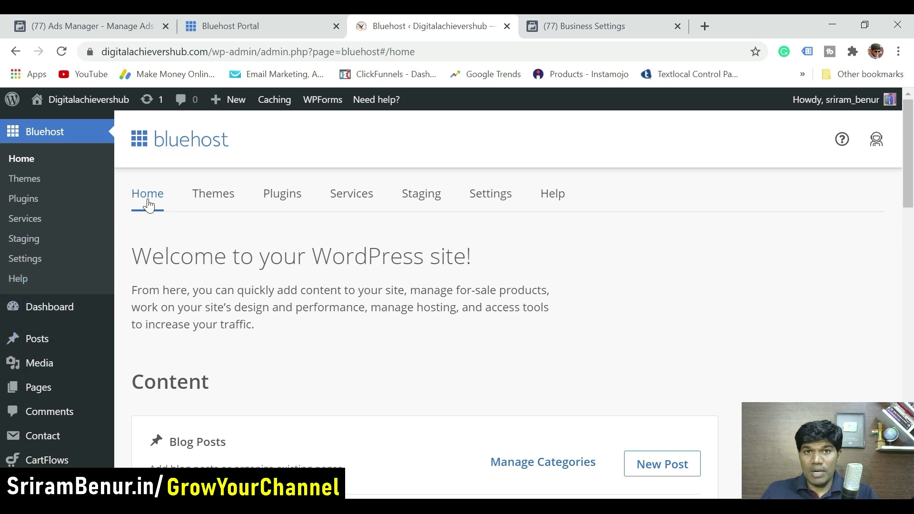
- Open Appearance > Theme Editor, showing the Astra theme's style.css
{"action": "left_click_drag", "start_coordinate": [909, 162], "coordinate": [909, 255]}
{"action": "mouse_move", "coordinate": [46, 326]}
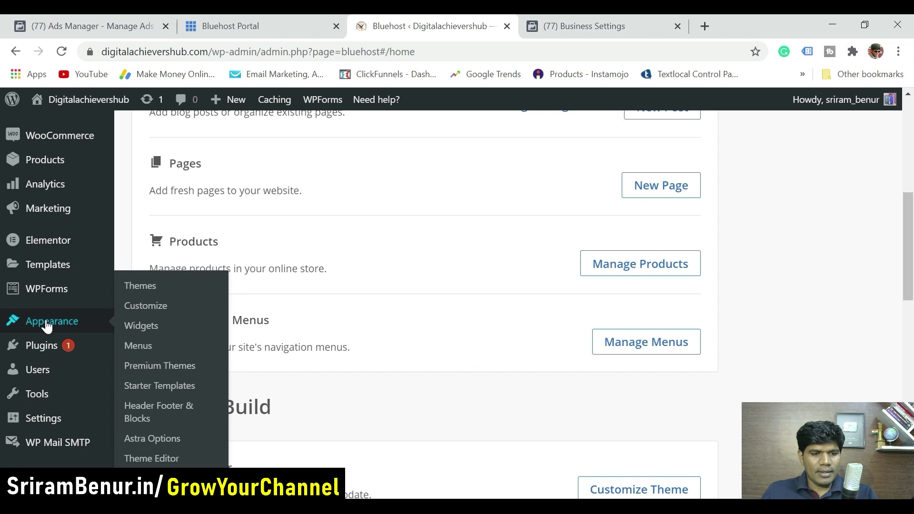
{"action": "left_click", "coordinate": [168, 460]}
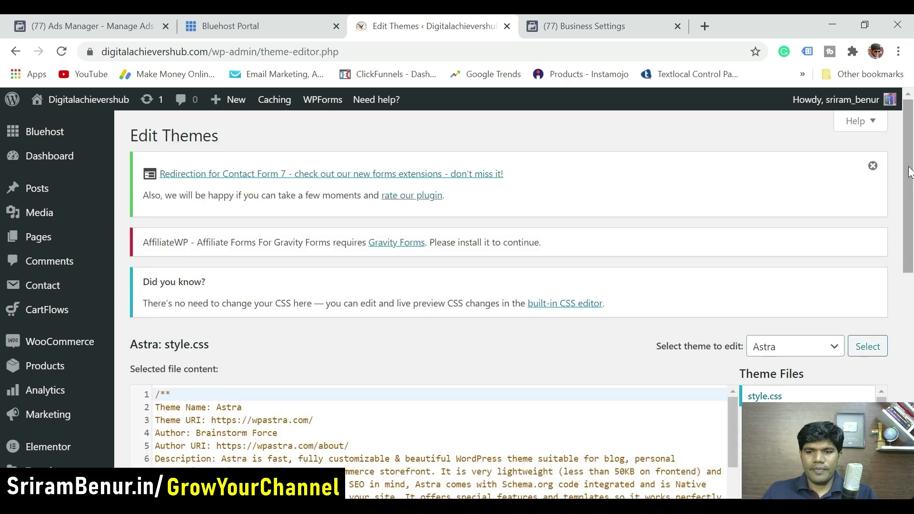
- Open the Astra theme's header.php in the theme editor
{"action": "left_click_drag", "start_coordinate": [908, 171], "coordinate": [911, 246]}
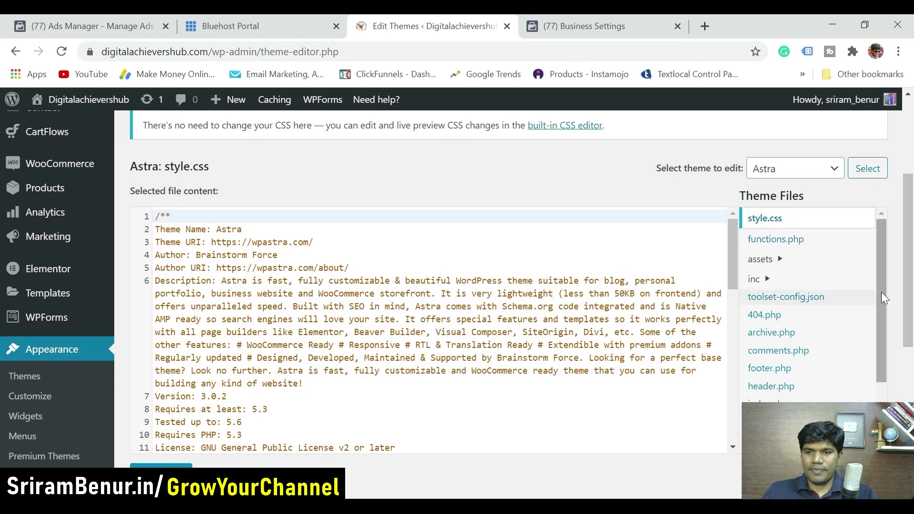
{"action": "left_click_drag", "start_coordinate": [881, 275], "coordinate": [880, 298]}
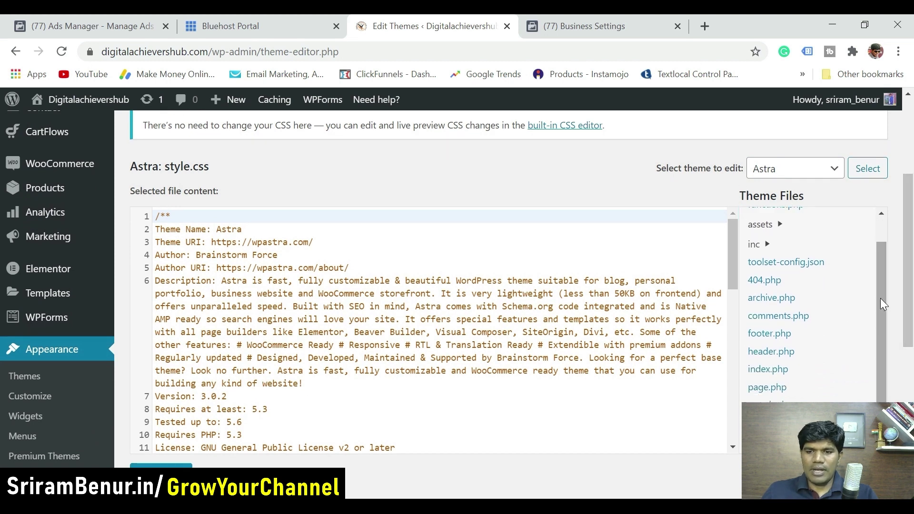
{"action": "left_click", "coordinate": [781, 360]}
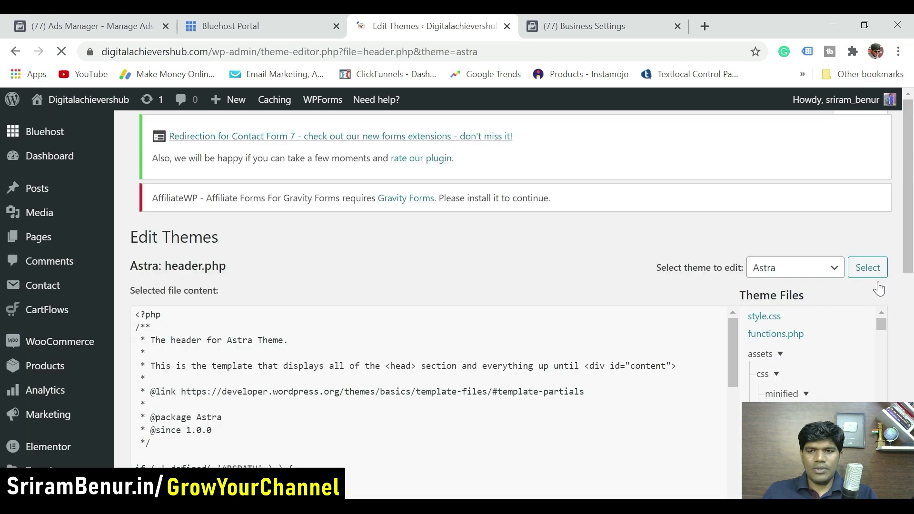
{"action": "scroll", "coordinate": [836, 263], "scroll_direction": "down", "scroll_amount": 1}
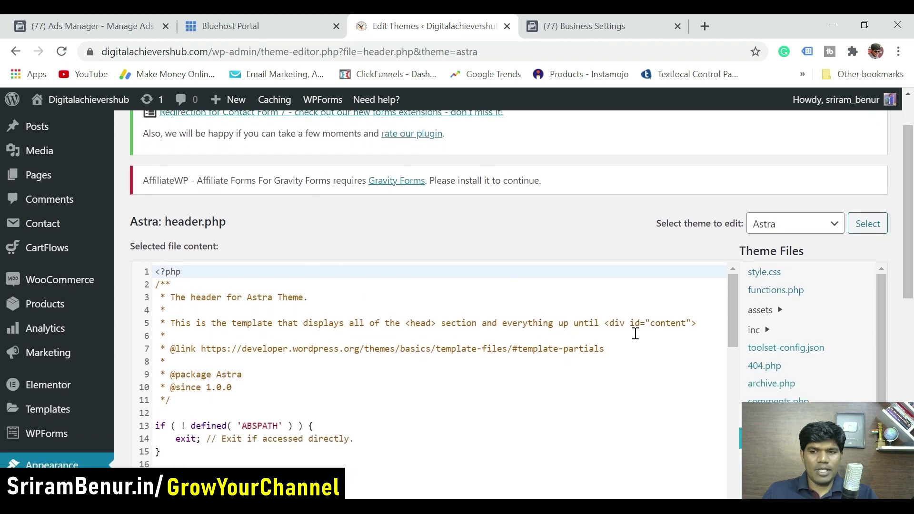
{"action": "left_click_drag", "start_coordinate": [910, 230], "coordinate": [910, 282]}
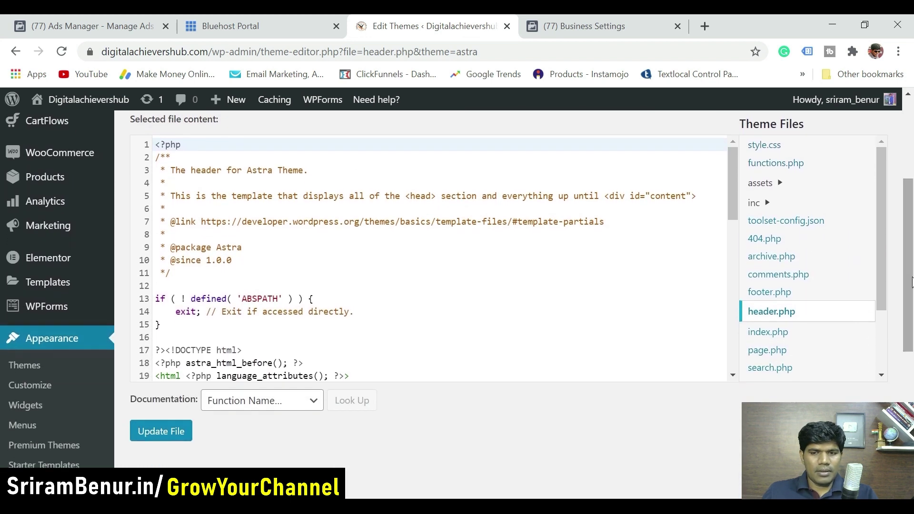
{"action": "left_click_drag", "start_coordinate": [729, 184], "coordinate": [732, 237]}
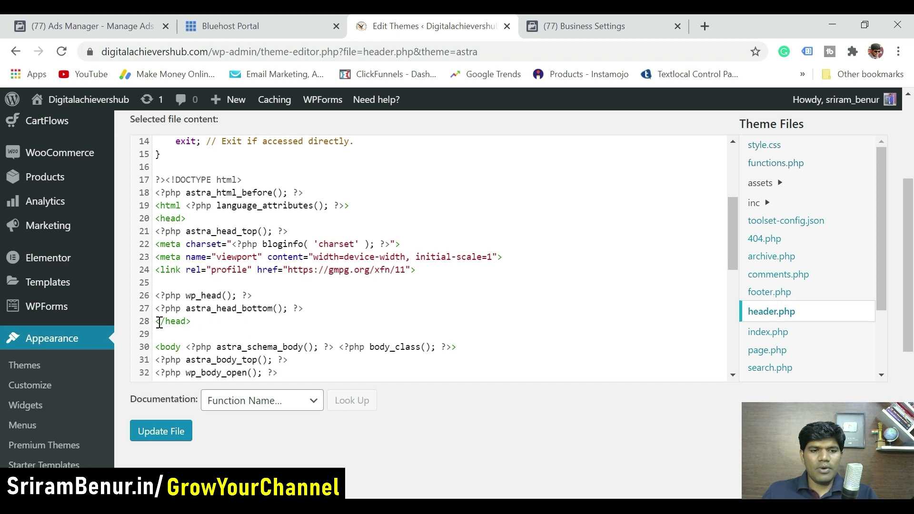
- Insert blank lines after line 27 before </head>, placing the cursor on line 29
{"action": "left_click", "coordinate": [318, 310]}
{"action": "key", "text": "Return"}
{"action": "key", "text": "Return"}
{"action": "key", "text": "Return"}
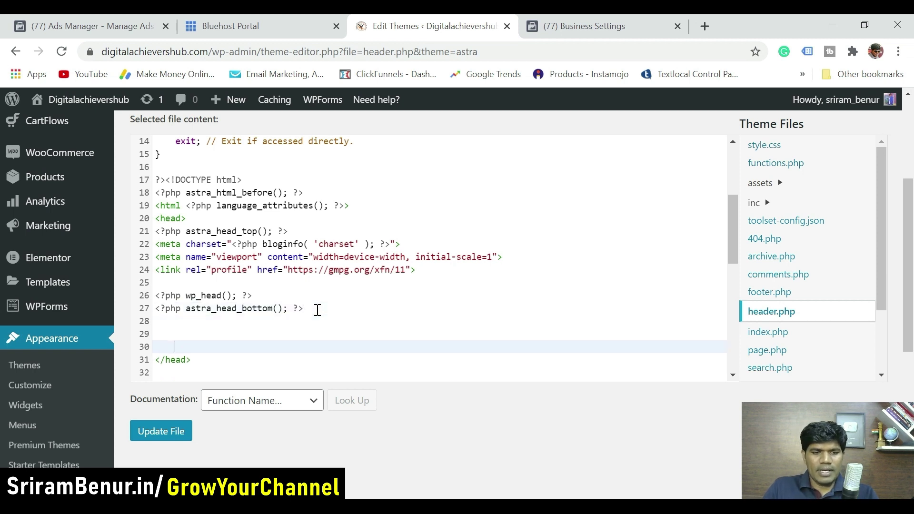
{"action": "key", "text": "Up"}
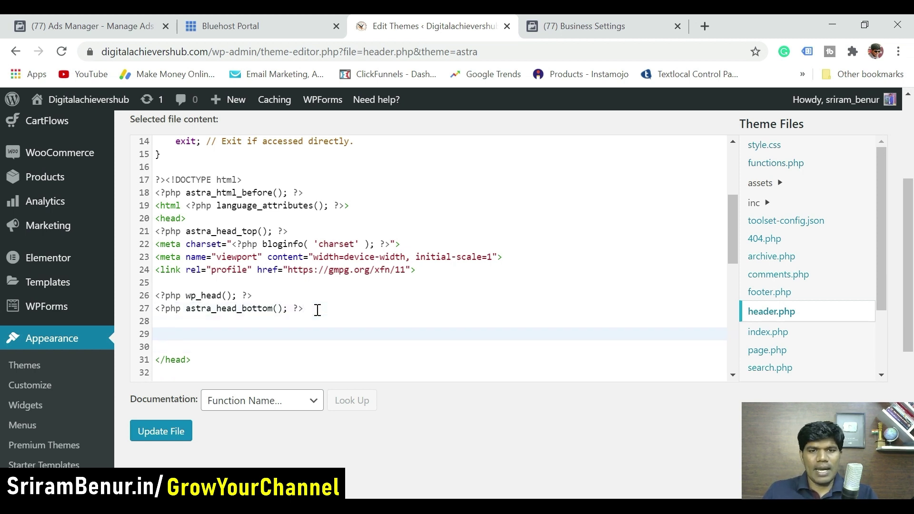
{"action": "left_click", "coordinate": [581, 30]}
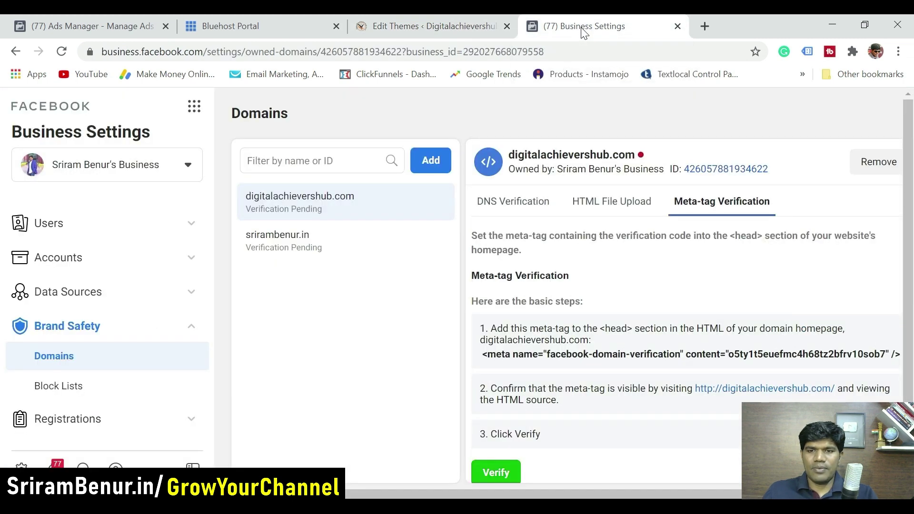
- Copy Facebook's domain-verification meta tag, paste it onto header.php line 29, and update the file
{"action": "left_click", "coordinate": [543, 358]}
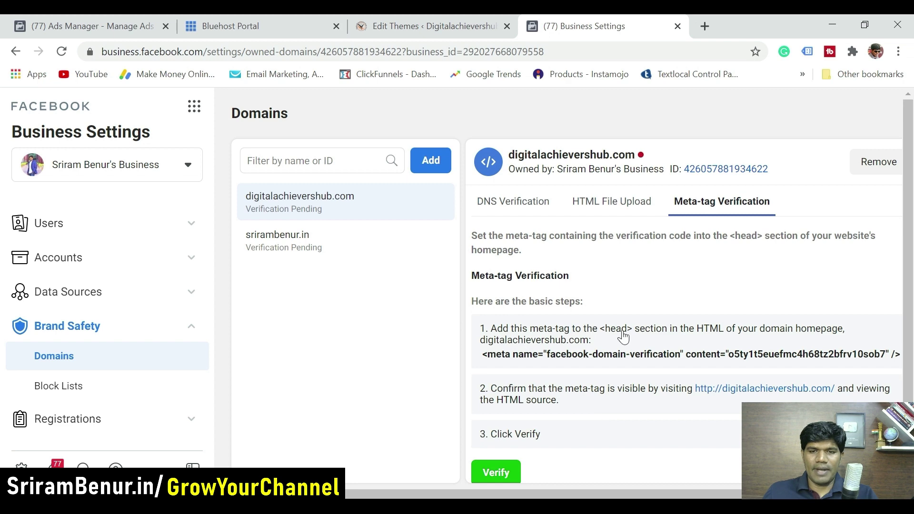
{"action": "left_click", "coordinate": [408, 22]}
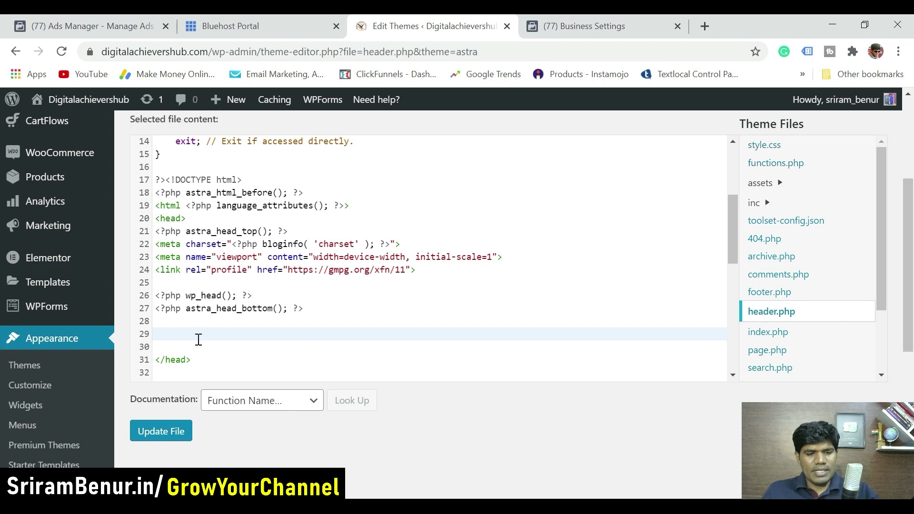
{"action": "key", "text": "ctrl+v"}
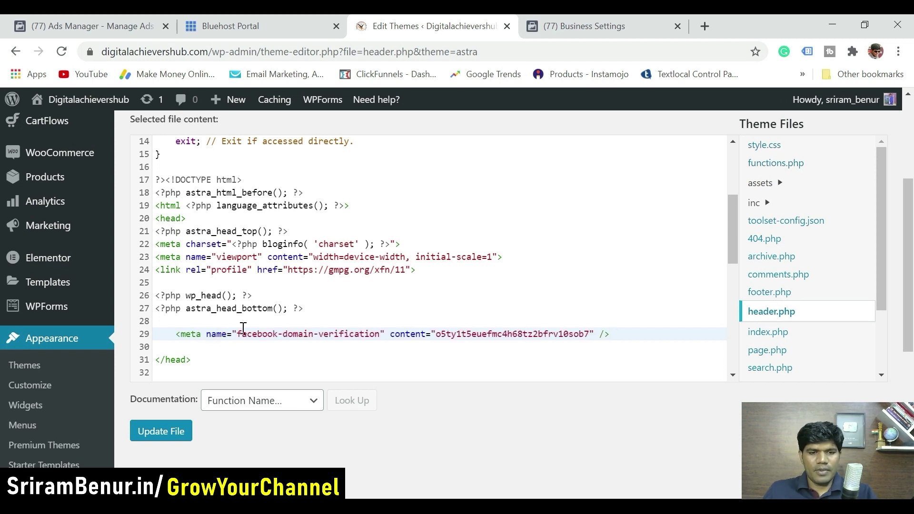
{"action": "left_click", "coordinate": [172, 434]}
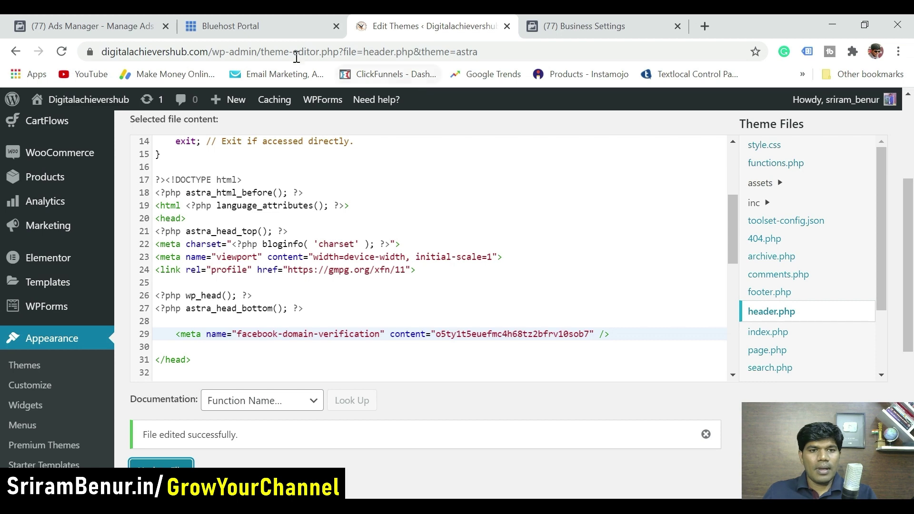
- Run Verify for digitalachievershub.com and zoom out to see the 'Domain Verification Failed' result
{"action": "left_click", "coordinate": [579, 26]}
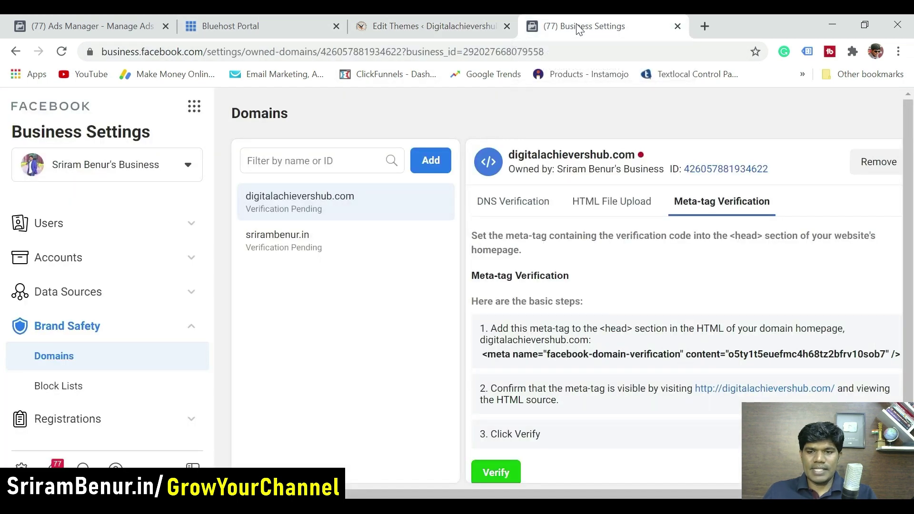
{"action": "left_click", "coordinate": [497, 474]}
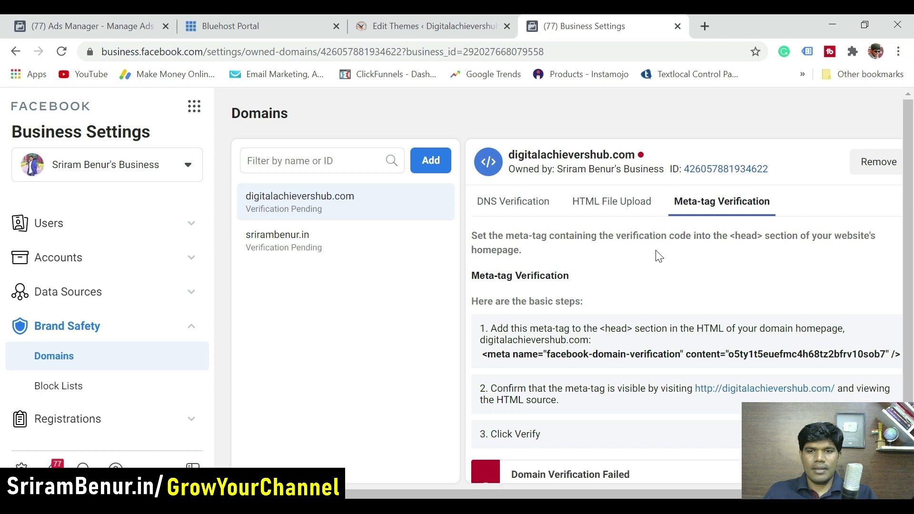
{"action": "left_click_drag", "start_coordinate": [907, 238], "coordinate": [907, 348]}
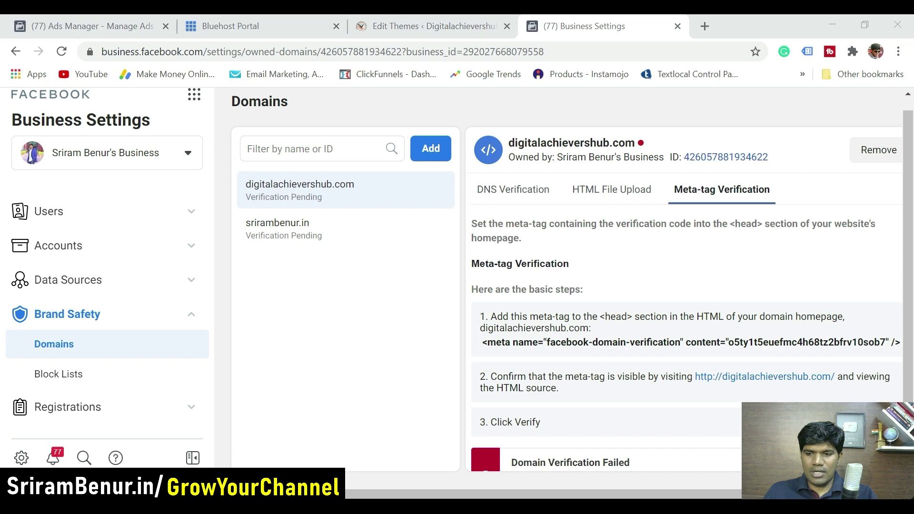
{"action": "key", "text": "ctrl+minus"}
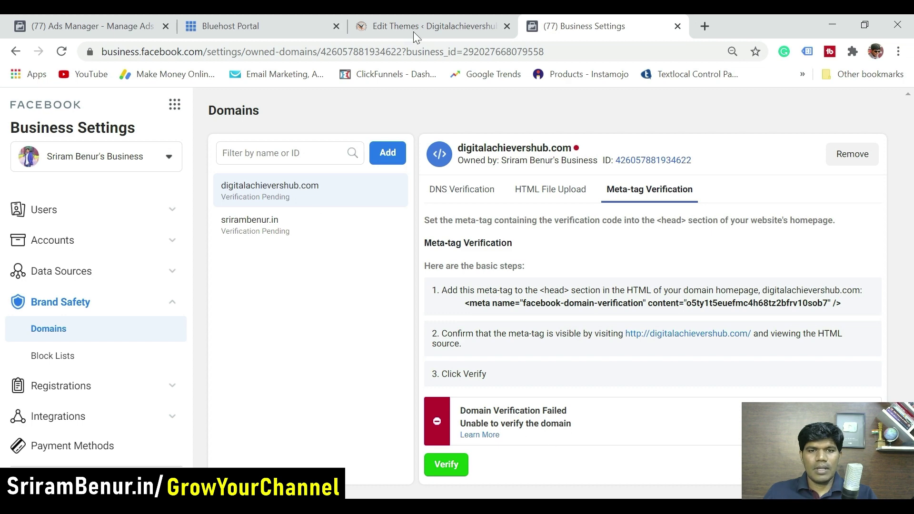
- Load the digitalachievershub.com homepage in a new browser tab
{"action": "left_click", "coordinate": [404, 22]}
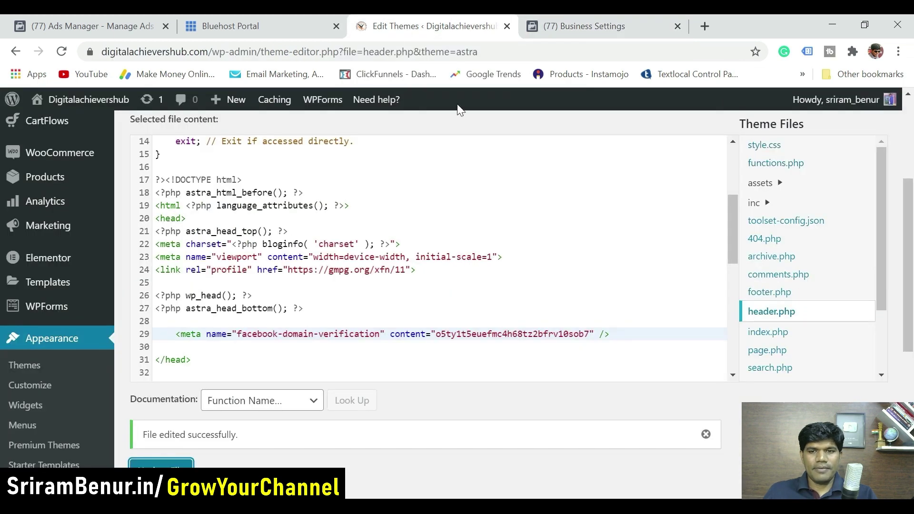
{"action": "scroll", "coordinate": [906, 281], "scroll_direction": "up", "scroll_amount": 4}
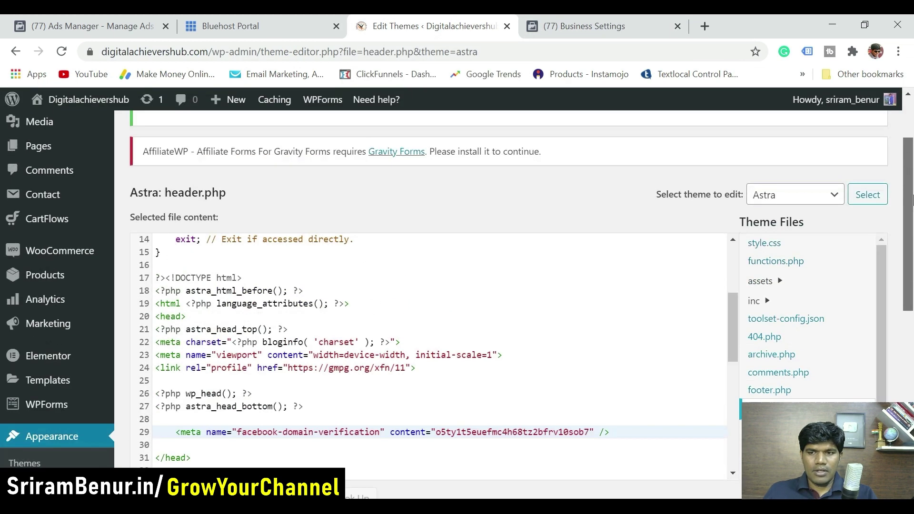
{"action": "left_click", "coordinate": [704, 25]}
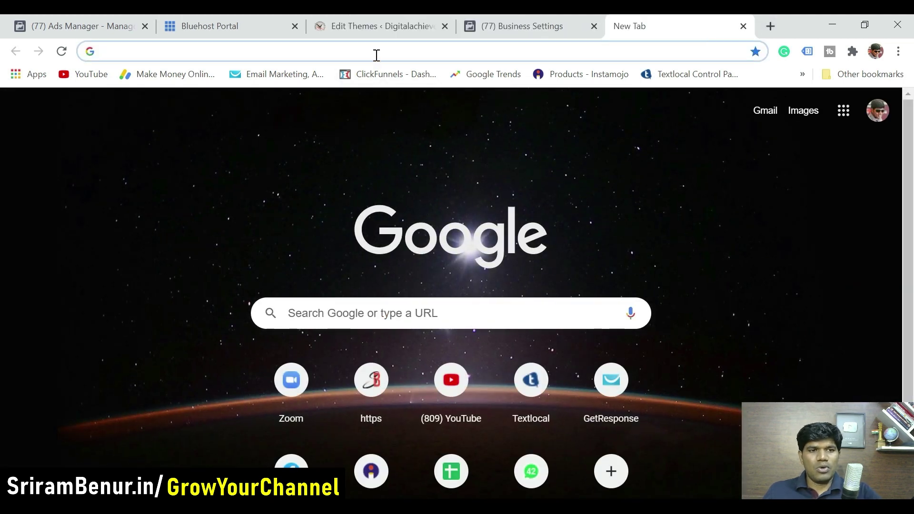
{"action": "type", "text": "digitalachievershub.com"}
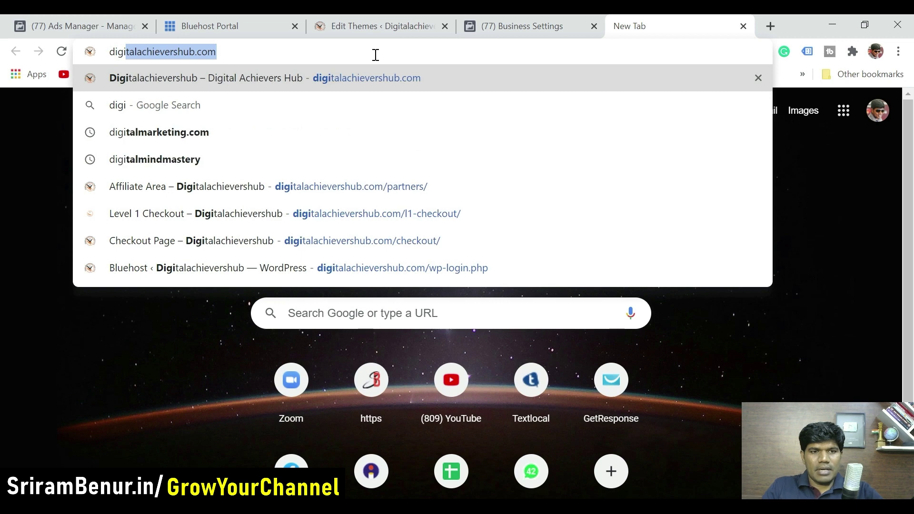
{"action": "key", "text": "Return"}
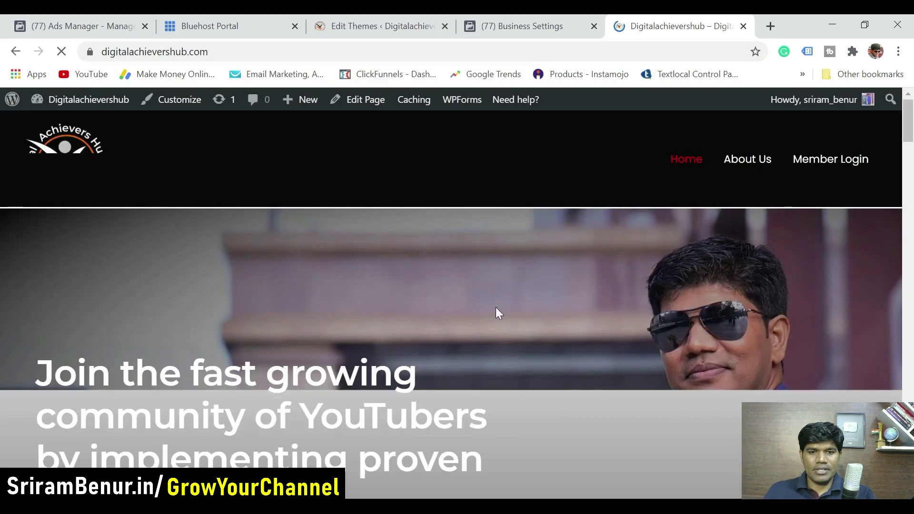
- Find 'faceb' in the homepage's page source to confirm the verification meta tag is live
{"action": "right_click", "coordinate": [443, 387]}
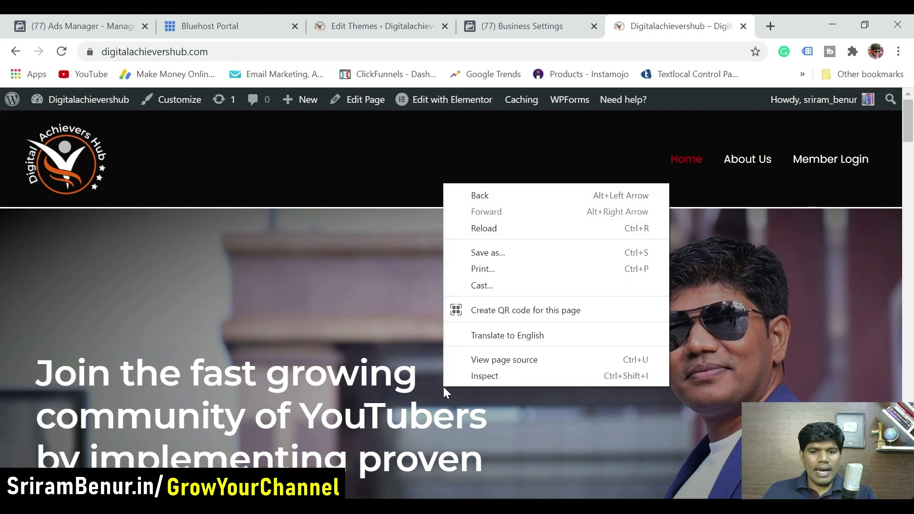
{"action": "left_click", "coordinate": [482, 361]}
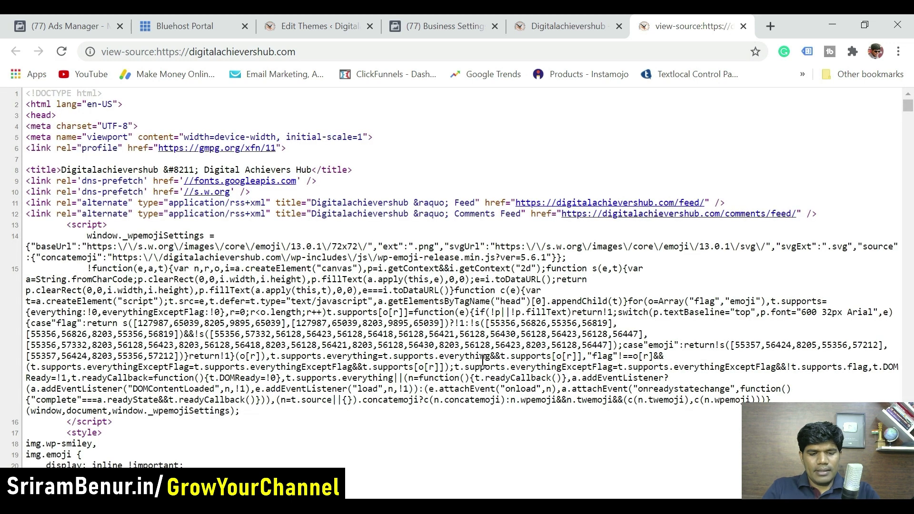
{"action": "key", "text": "ctrl+f"}
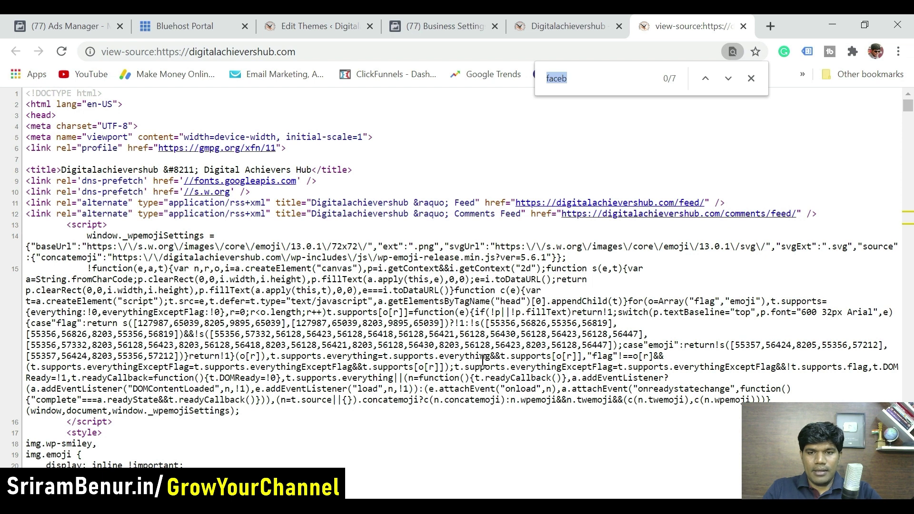
{"action": "key", "text": "Return"}
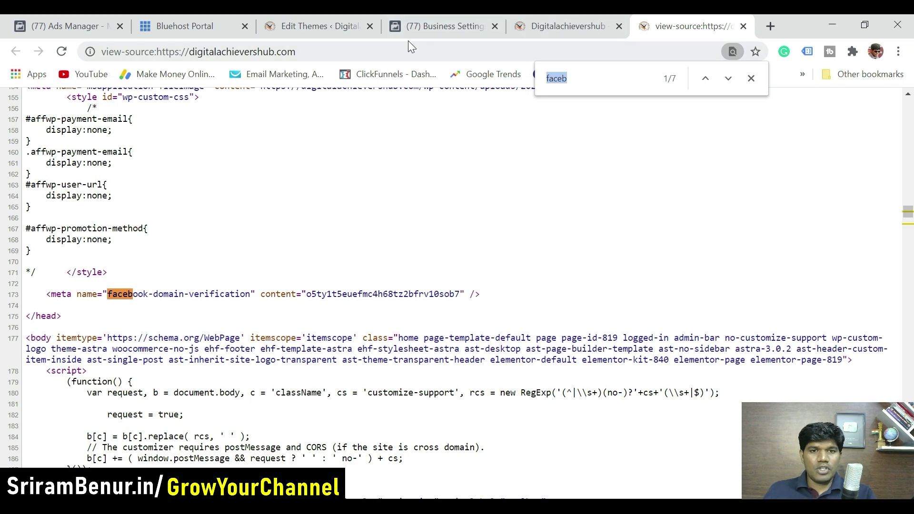
{"action": "left_click", "coordinate": [435, 32]}
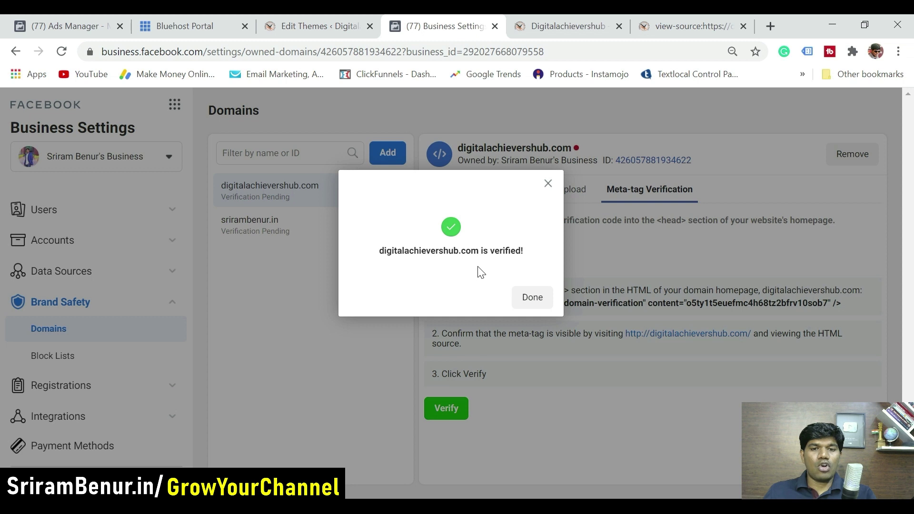
- Dismiss the 'digitalachievershub.com is verified!' dialog and reload to show Verified status
{"action": "left_click", "coordinate": [532, 297]}
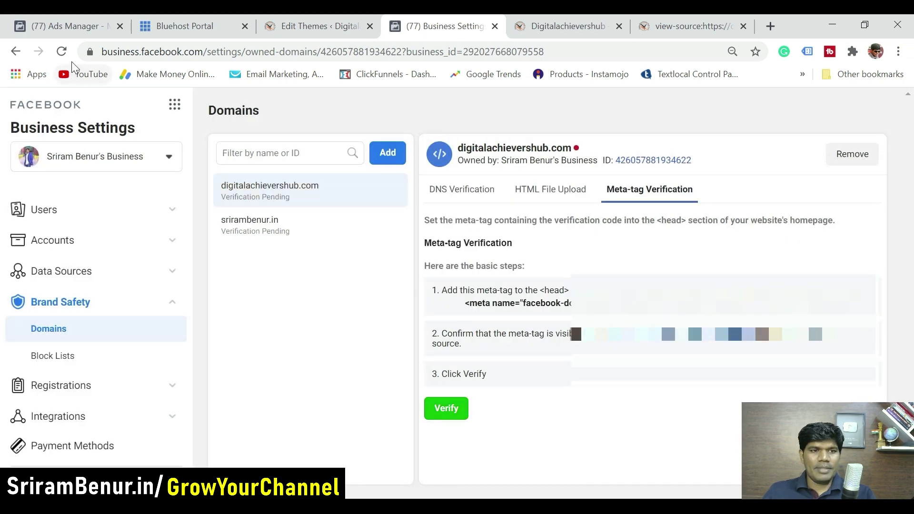
{"action": "left_click", "coordinate": [61, 52]}
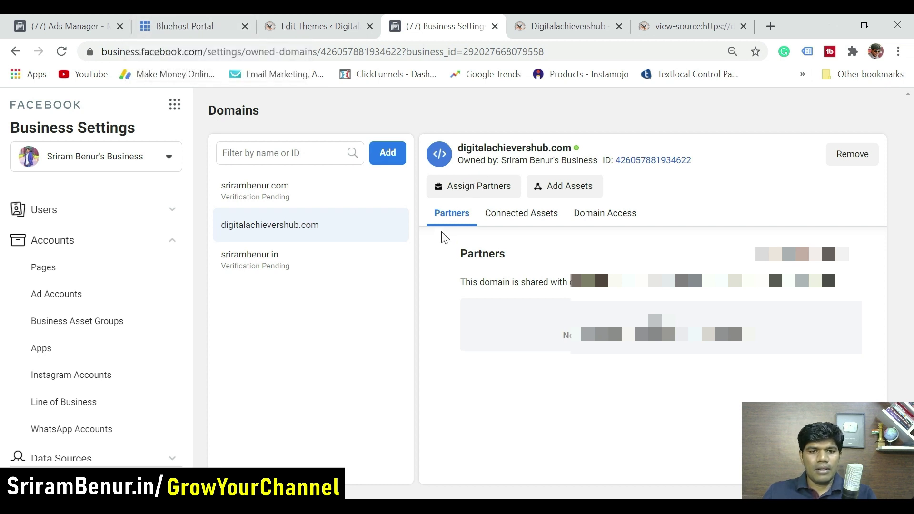
- View the DNS TXT verification steps for the other pending .com domain, then go to the Bluehost portal
{"action": "left_click", "coordinate": [290, 196]}
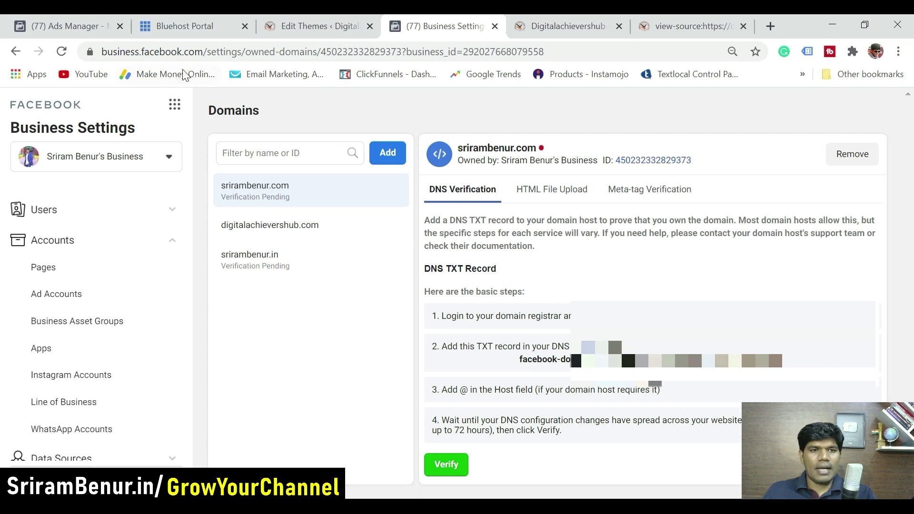
{"action": "left_click", "coordinate": [201, 27]}
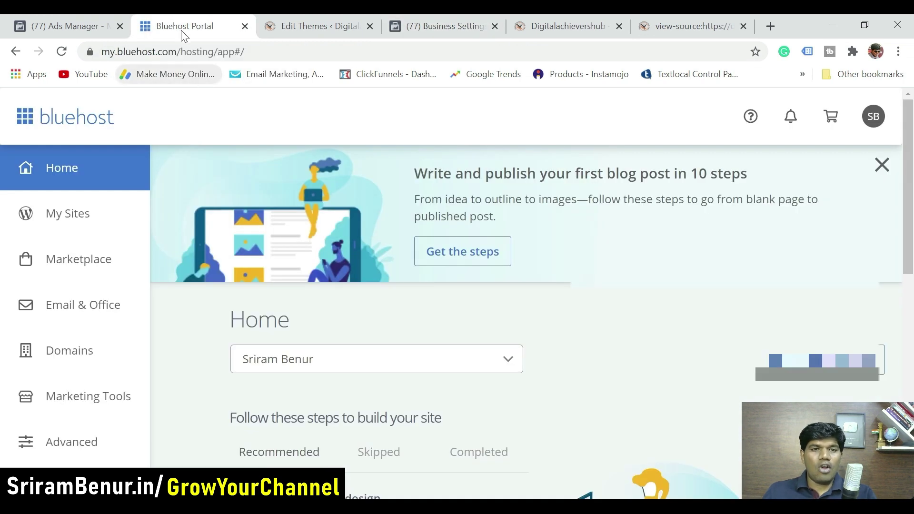